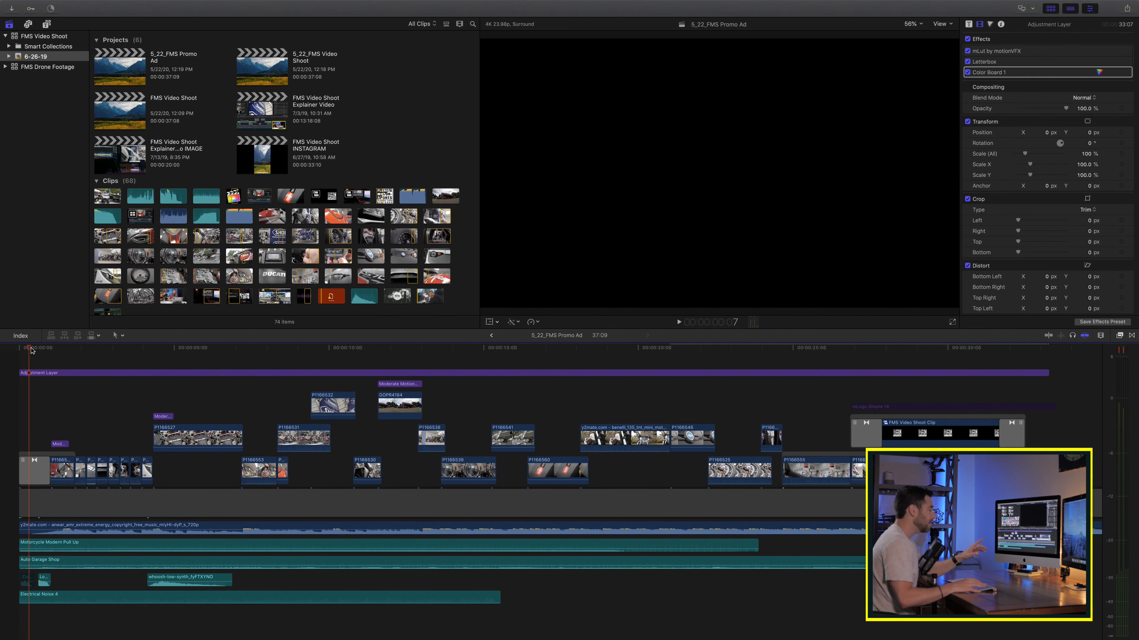
# Add the 5_22_FMS Drone Footage clip above the adjustment layer, around the motorcycle shots near 7:06
pyautogui.moveTo(32, 350); pyautogui.dragTo(244, 411)
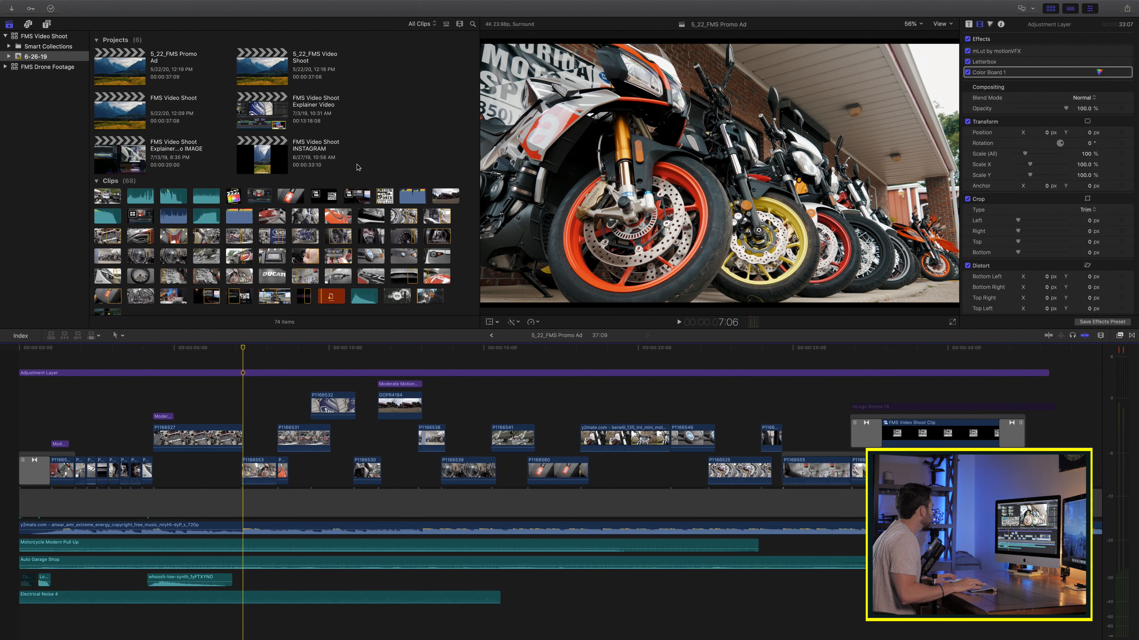
pyautogui.scroll(-2, 357, 167)
pyautogui.moveTo(107, 178); pyautogui.dragTo(163, 357)
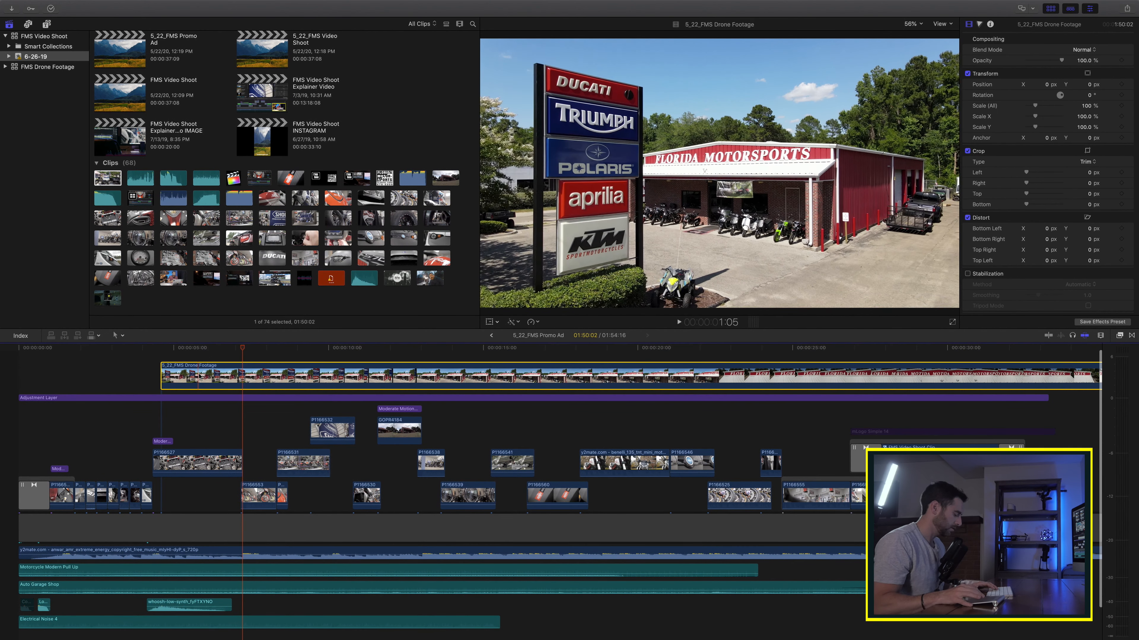
# Split the connected drone clip near its start and delete the opening section
pyautogui.press('b')
pyautogui.click(231, 376)
pyautogui.press('super+a')
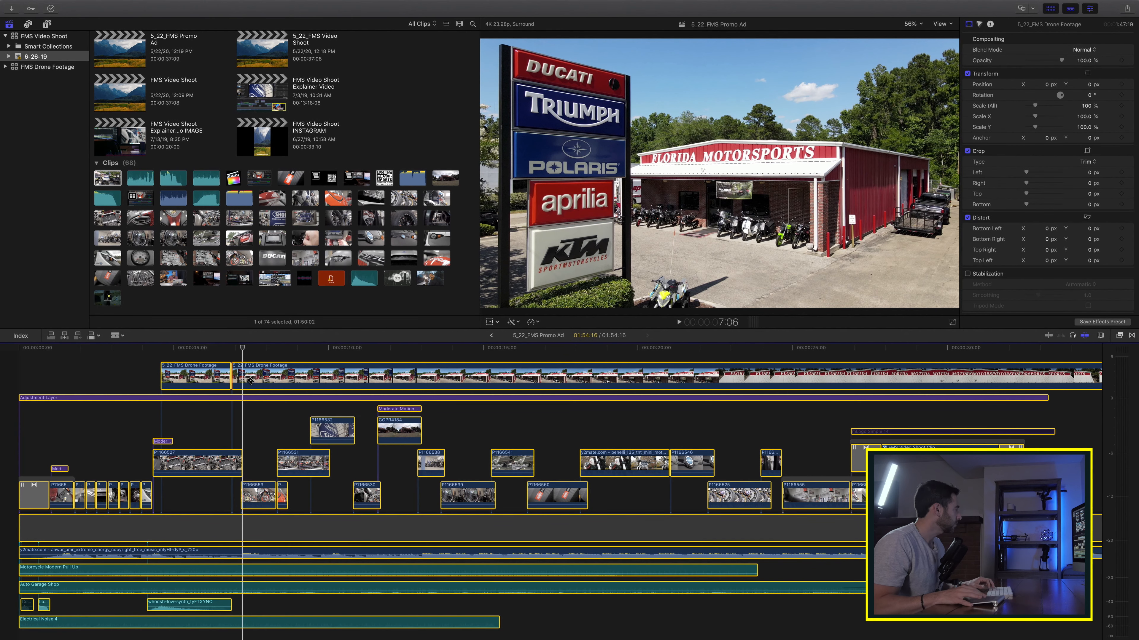
pyautogui.press('a')
pyautogui.click(119, 384)
pyautogui.click(233, 372)
pyautogui.press('BackSpace')
# Shorten the drone clip to 2:07 and place it under the adjustment layer, starting at 7:06
pyautogui.moveTo(218, 374); pyautogui.dragTo(303, 398)
pyautogui.click(271, 364)
pyautogui.click(257, 356)
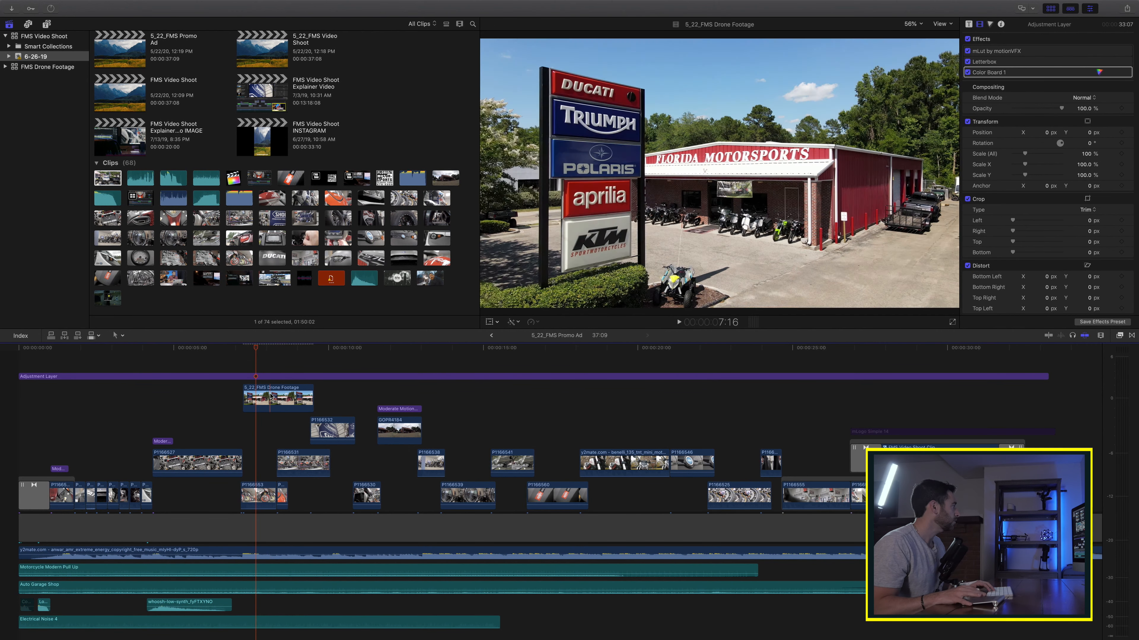
pyautogui.click(271, 397)
pyautogui.scroll(-2, 965, 56)
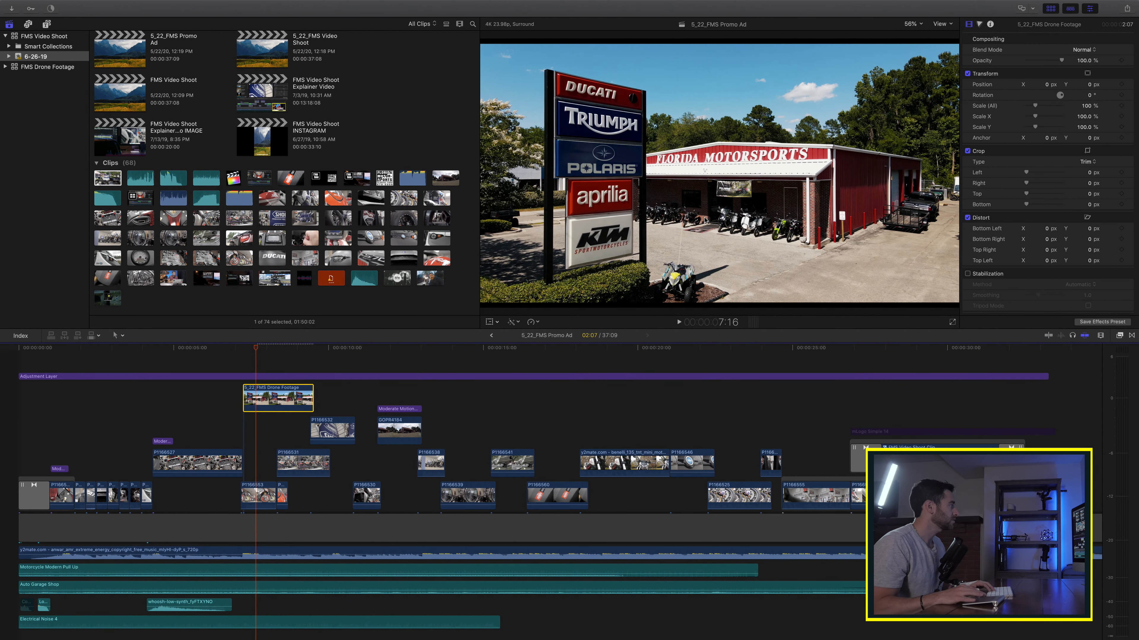
# Color-correct the drone clip with a Color Board, settling its shadows exposure at 10%
pyautogui.click(513, 323)
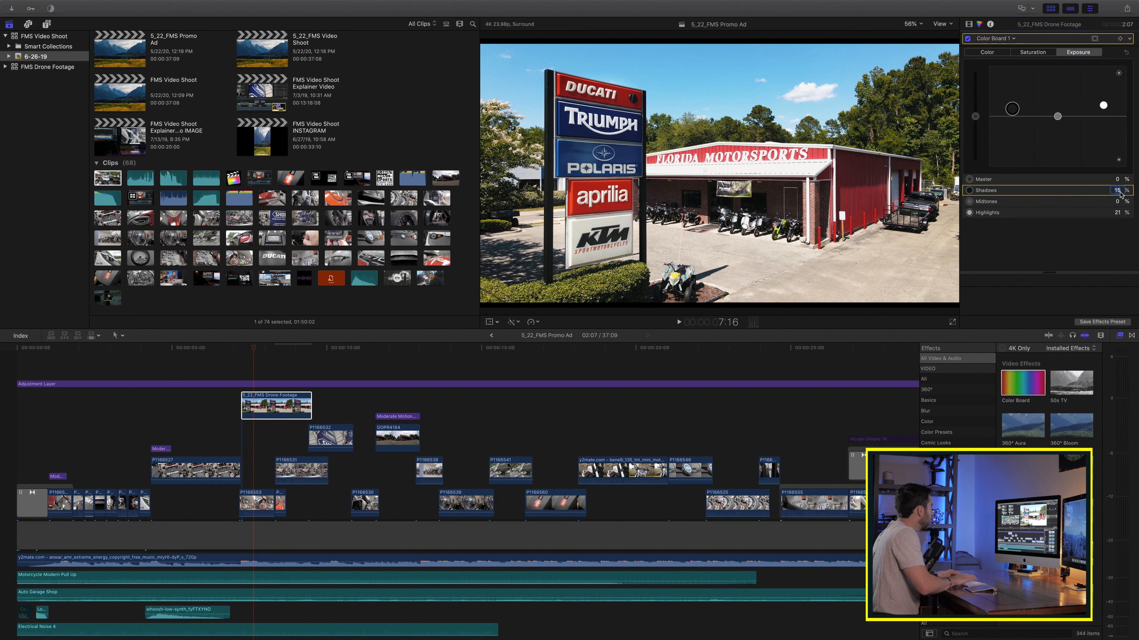
pyautogui.write('0')
pyautogui.press('Return')
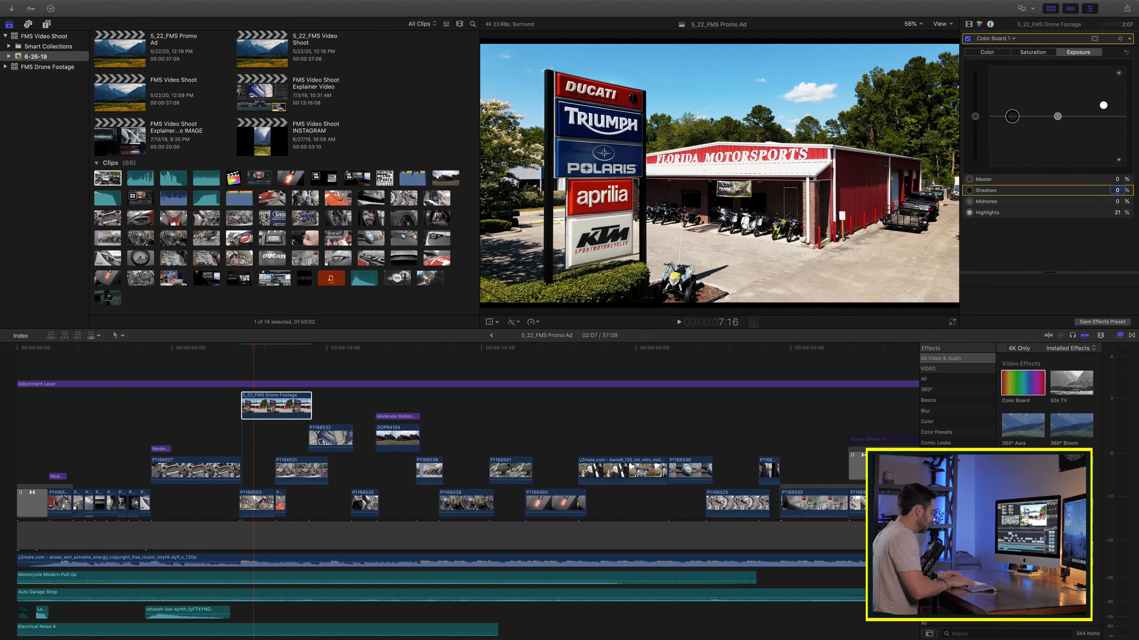
pyautogui.write('5')
pyautogui.press('Return')
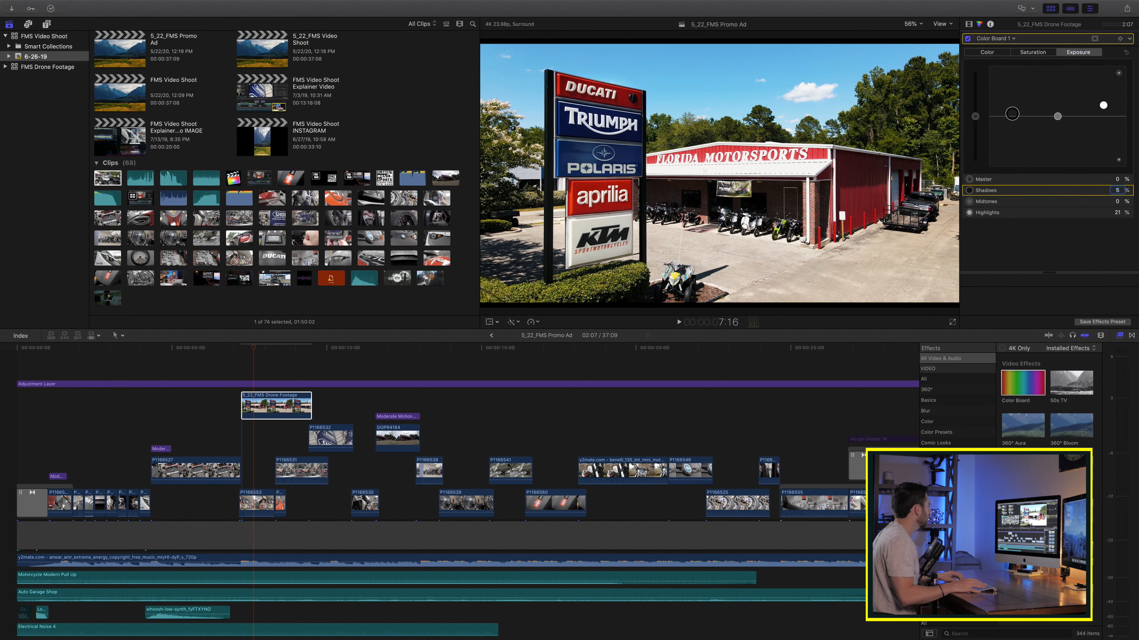
pyautogui.write('10')
pyautogui.press('Return')
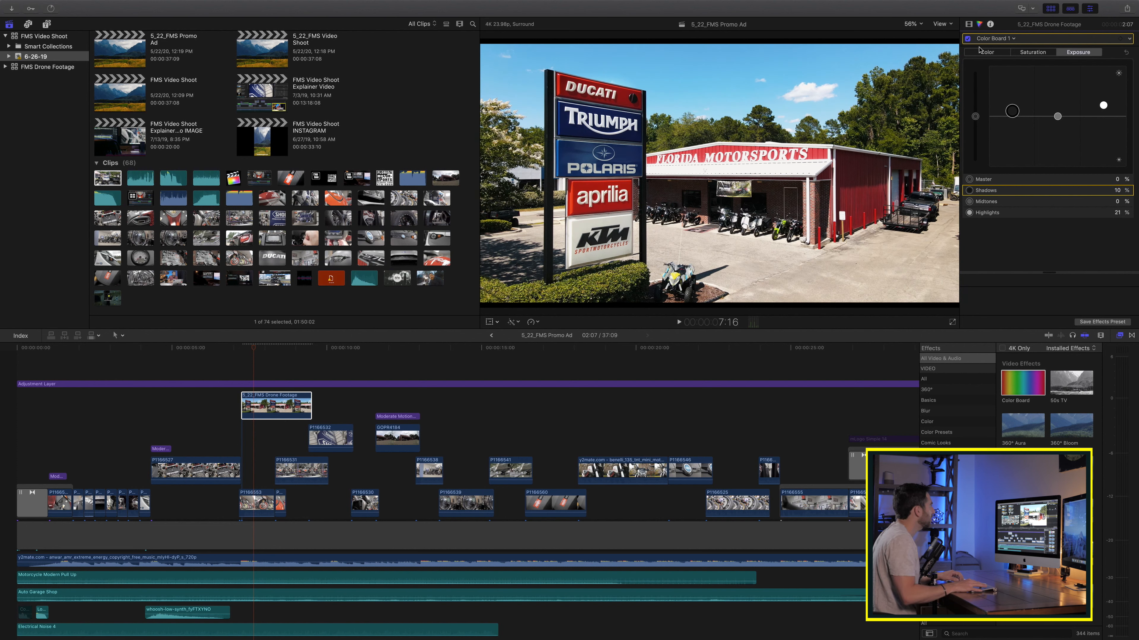
pyautogui.press('super+6')
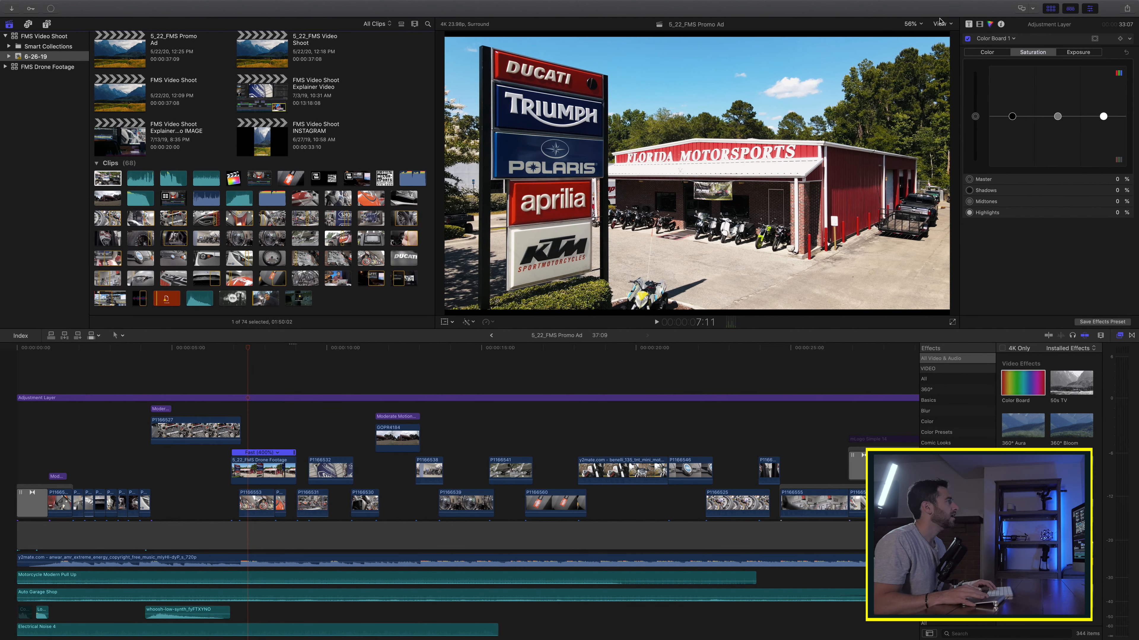
# Set the viewer zoom to 50% and play back the sequence around the drone shot
pyautogui.click(911, 24)
pyautogui.click(917, 61)
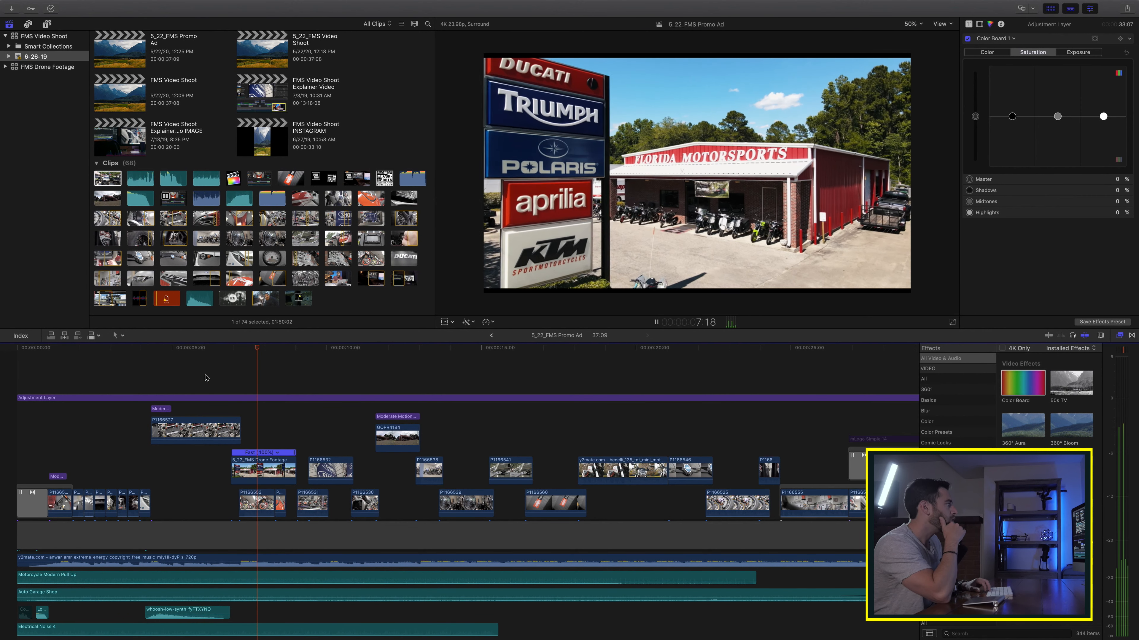
pyautogui.press('space')
# Place a drone clip of the storefront aerial above the GOPR4164 clip, starting at 11:14
pyautogui.moveTo(355, 451); pyautogui.dragTo(375, 405)
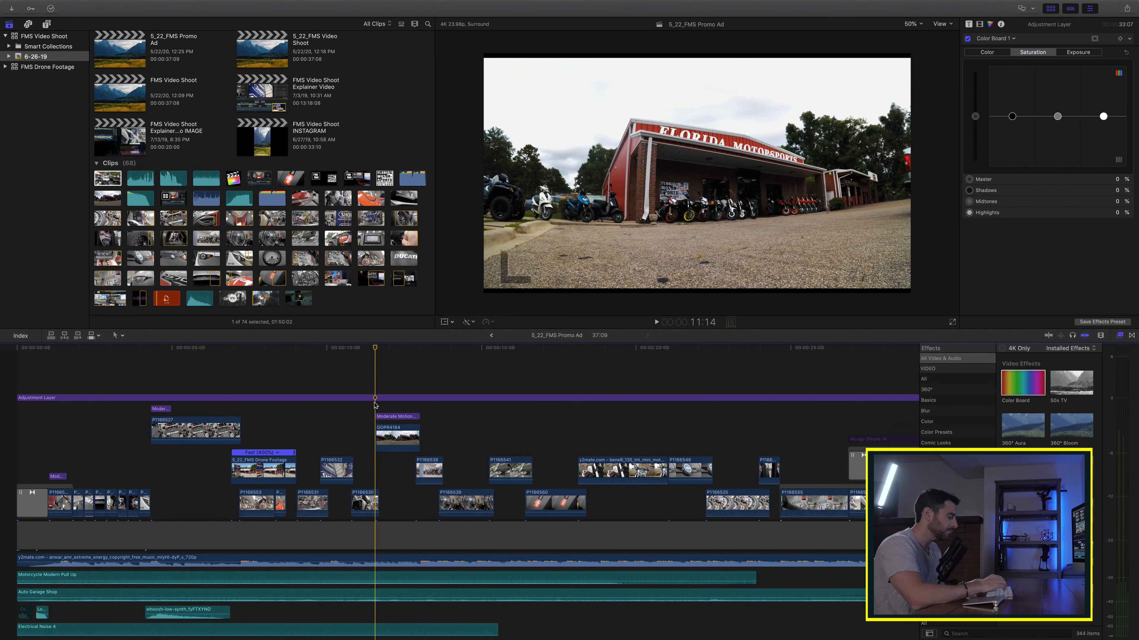
pyautogui.press('super+minus')
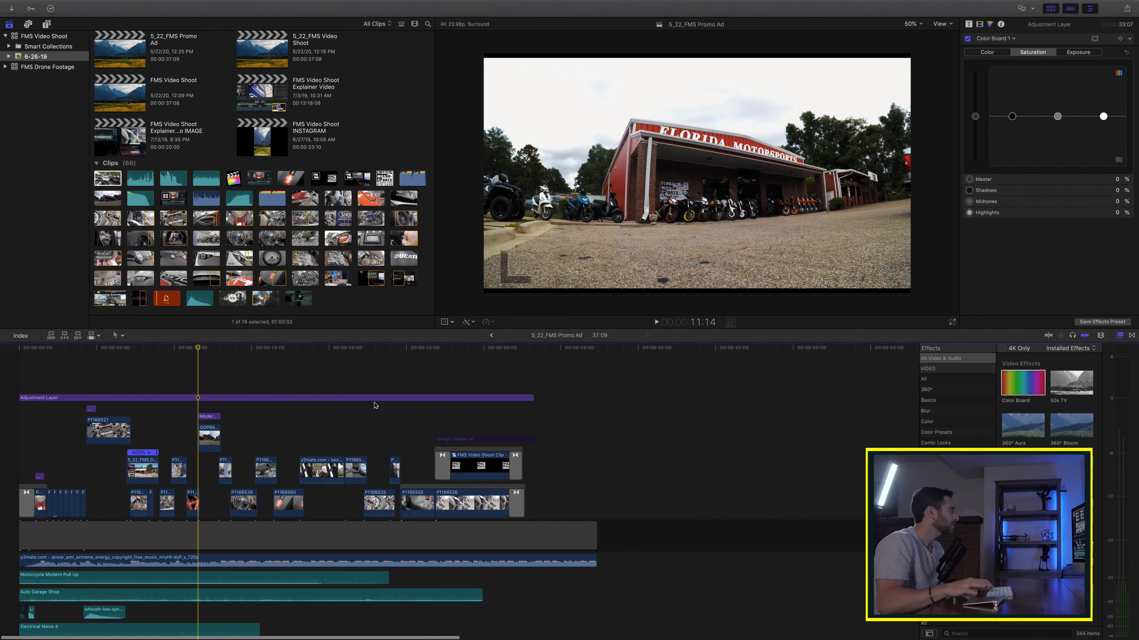
pyautogui.click(95, 181)
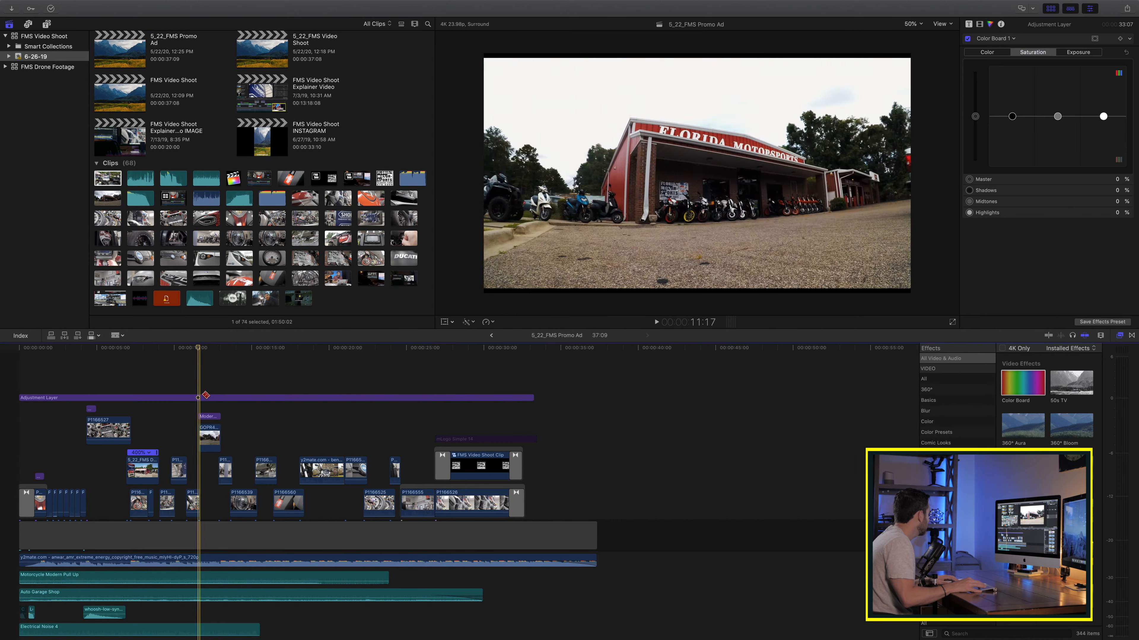
pyautogui.click(117, 181)
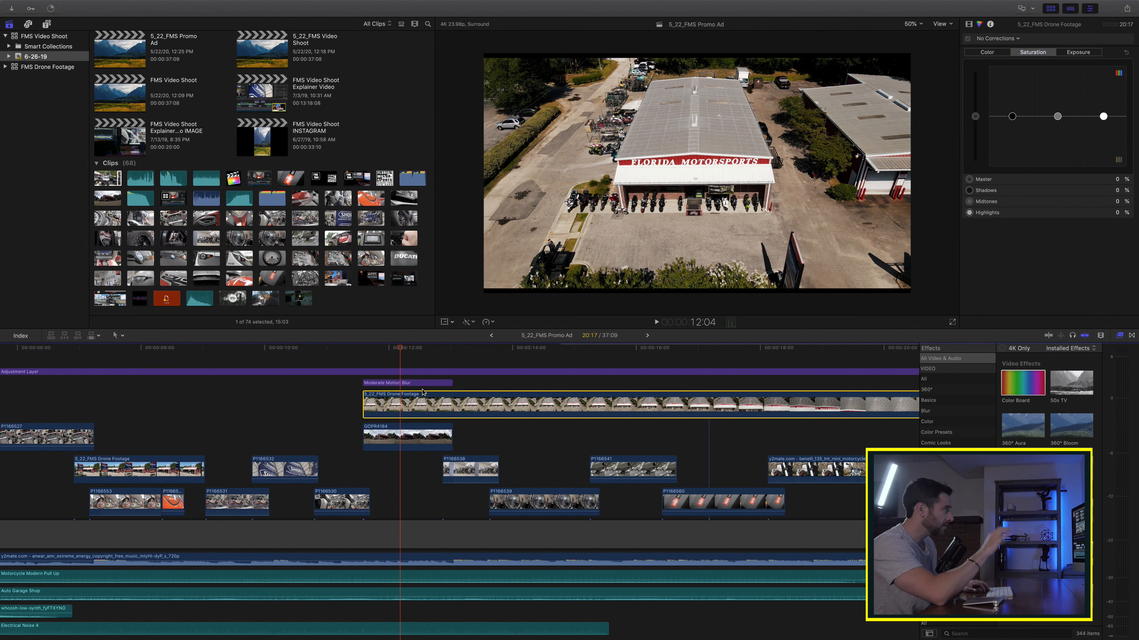
# Trim the aerial drone clip to 6:05 and reverse its playback
pyautogui.press('space')
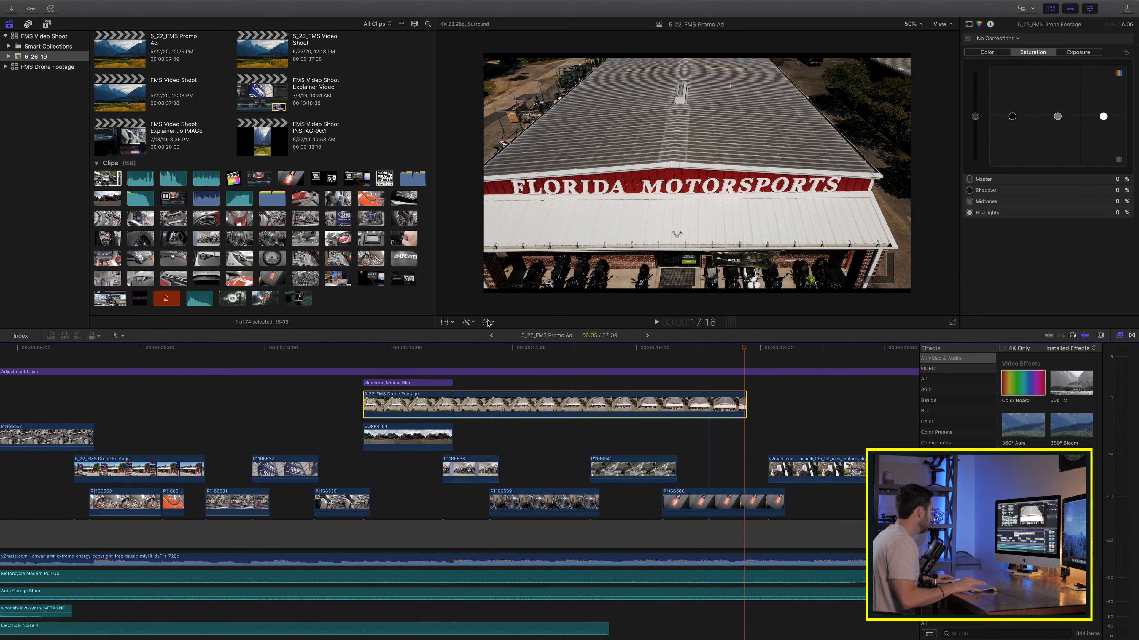
pyautogui.click(488, 322)
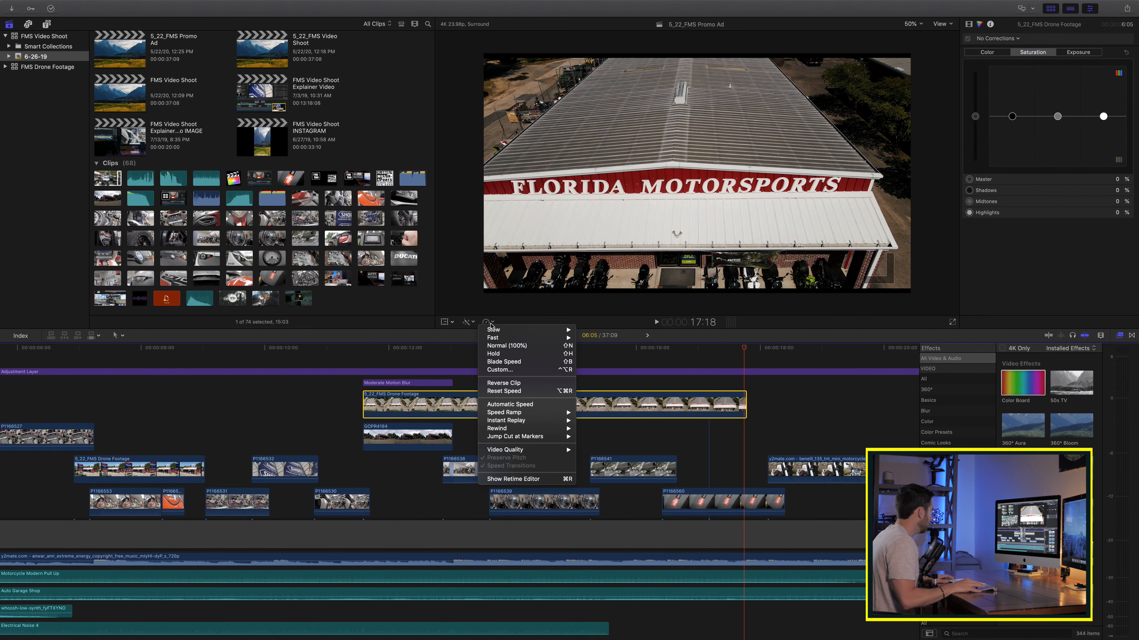
pyautogui.click(504, 383)
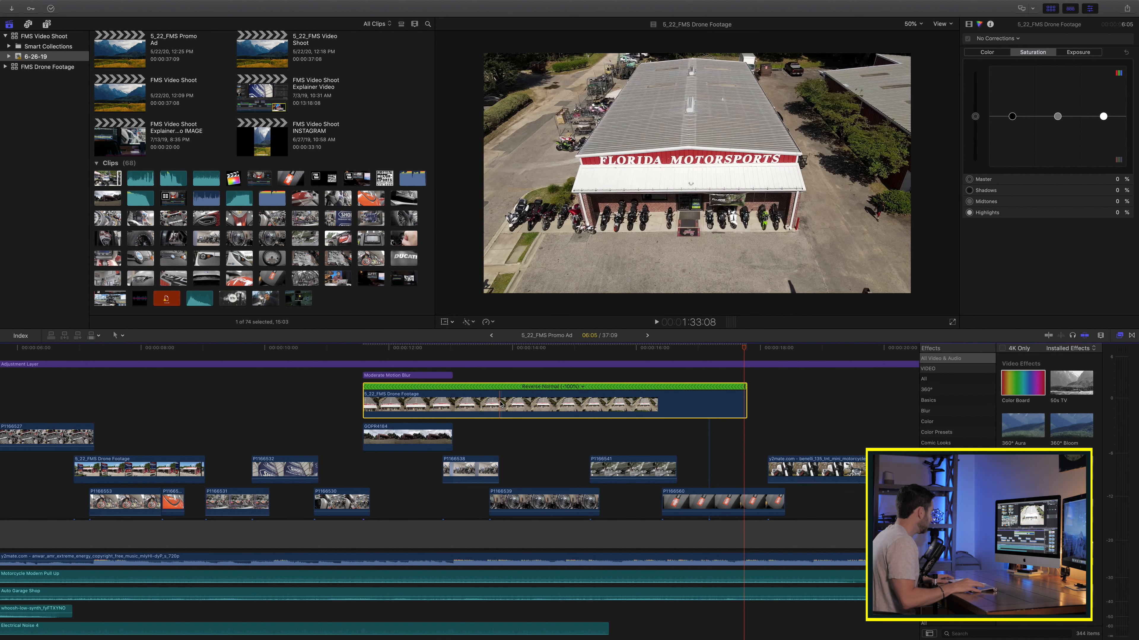
# Speed up the reversed drone clip to 1:11 so it ends with the GOPR4164 clip, and hide its retime controls
pyautogui.click(364, 359)
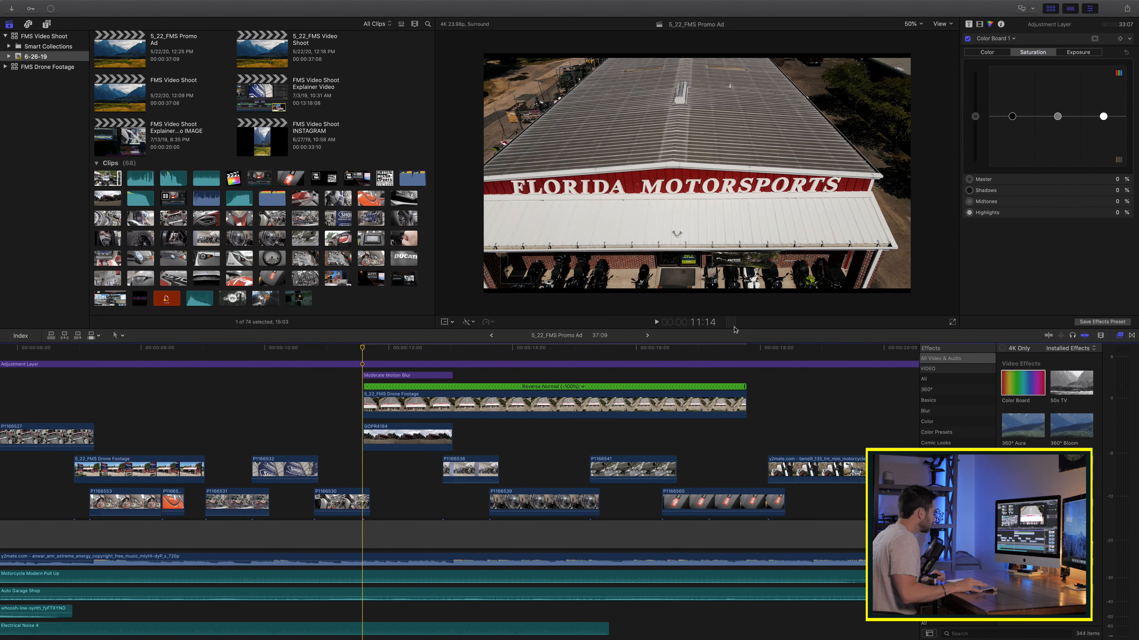
pyautogui.moveTo(744, 388); pyautogui.dragTo(552, 389)
pyautogui.moveTo(627, 446); pyautogui.dragTo(493, 426)
pyautogui.moveTo(552, 390); pyautogui.dragTo(428, 399)
pyautogui.press('super+r')
pyautogui.click(349, 362)
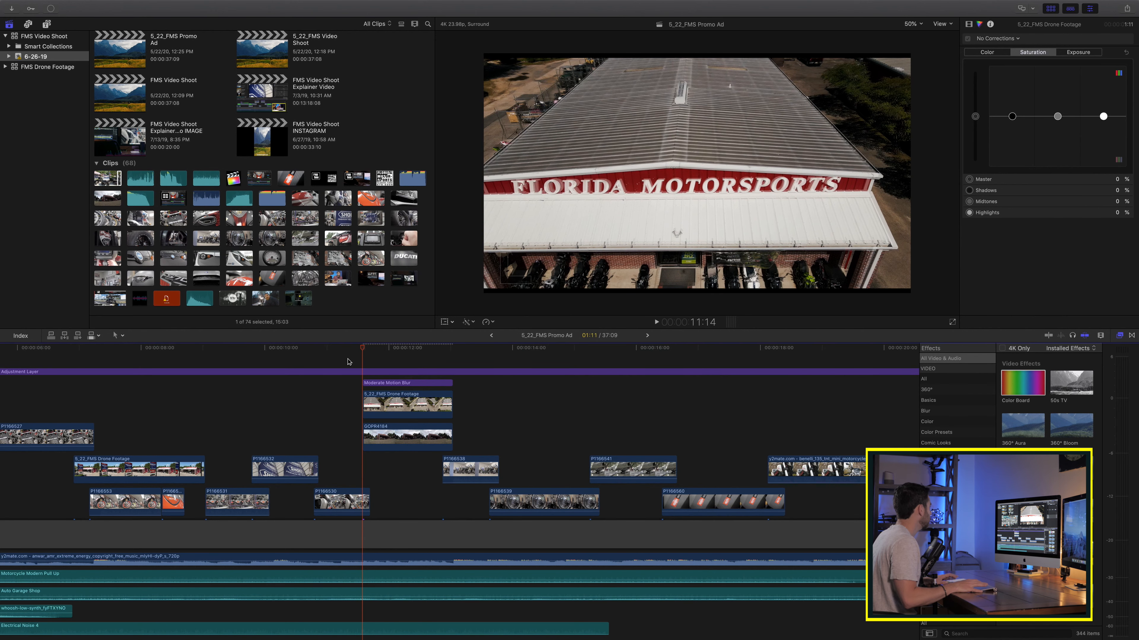
pyautogui.click(348, 372)
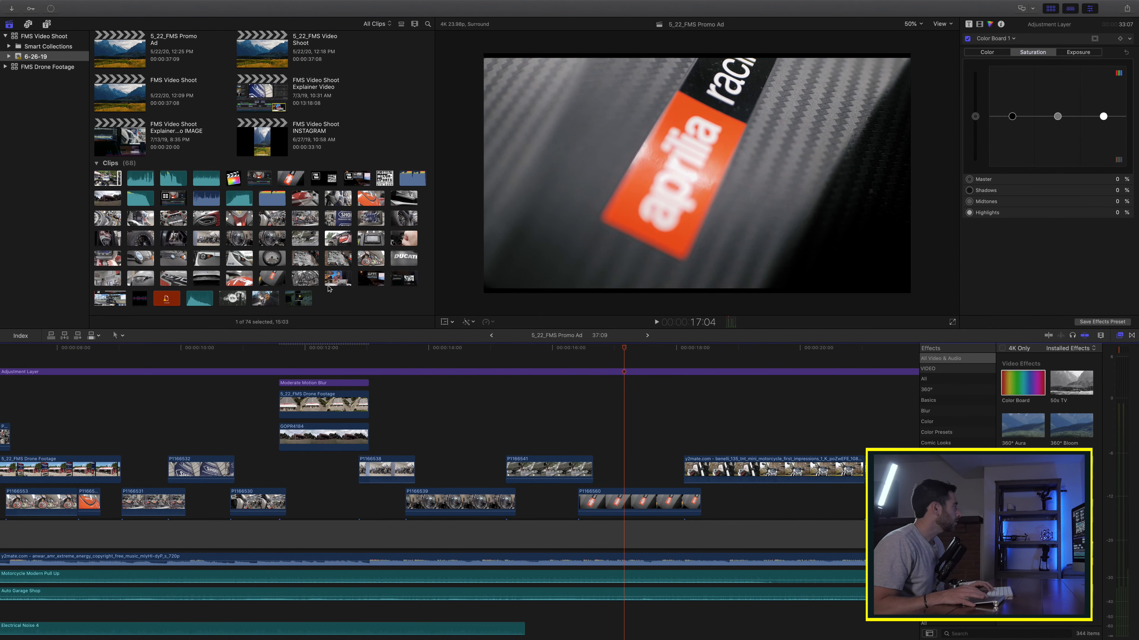
# Place the drone footage of the parked green utility vehicles above clip P1166541, aligned with that clip's start
pyautogui.click(545, 405)
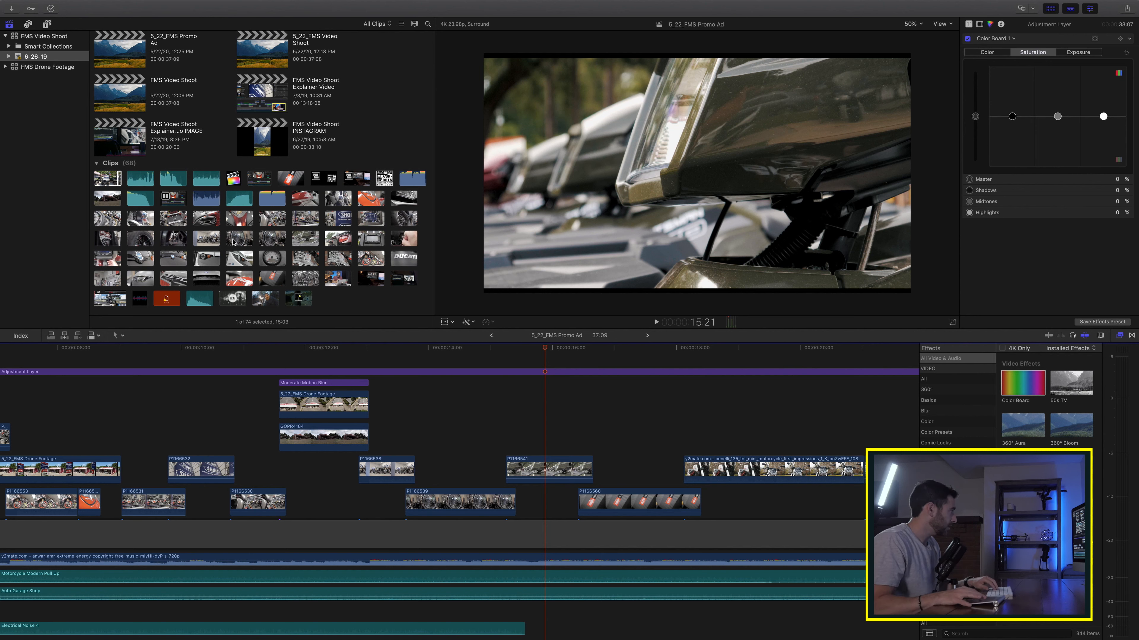
pyautogui.click(107, 180)
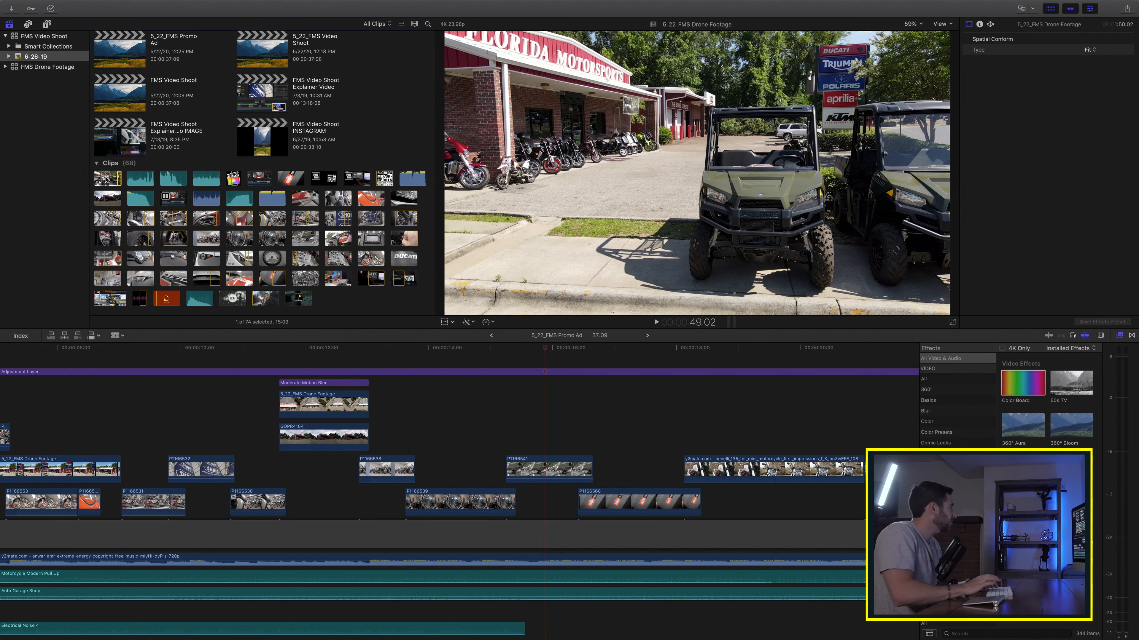
pyautogui.moveTo(107, 177); pyautogui.dragTo(510, 432)
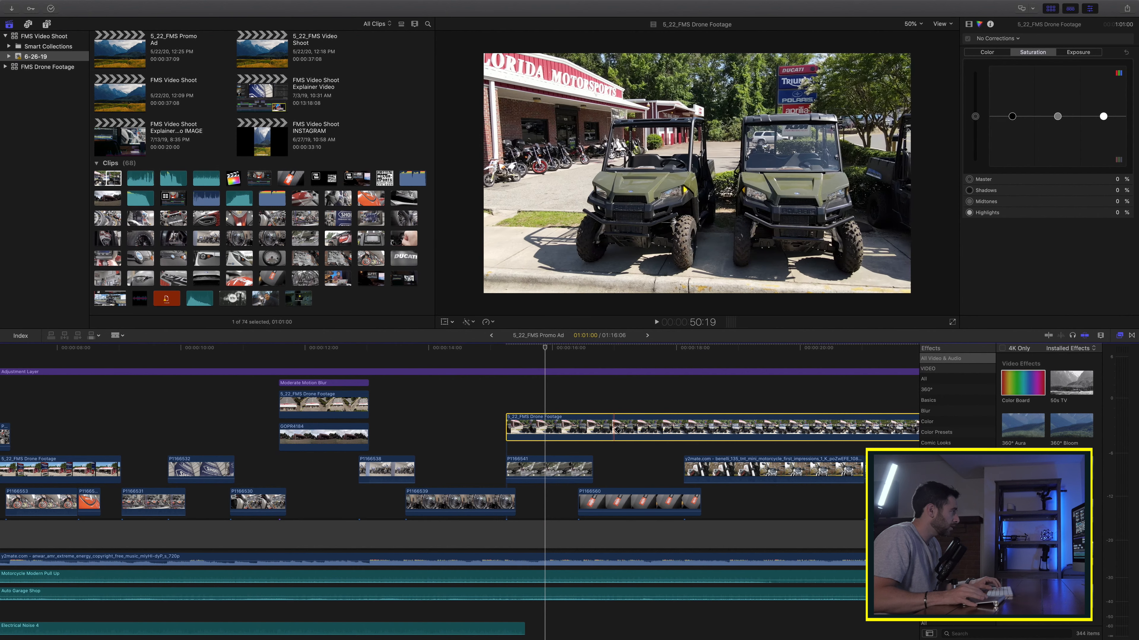
# Cut off the opening of the utility-vehicle drone clip and move the remainder back to the start of P1166541
pyautogui.click(666, 434)
pyautogui.press('a')
pyautogui.click(710, 436)
pyautogui.moveTo(710, 436); pyautogui.dragTo(550, 433)
pyautogui.click(549, 433)
pyautogui.press('Delete')
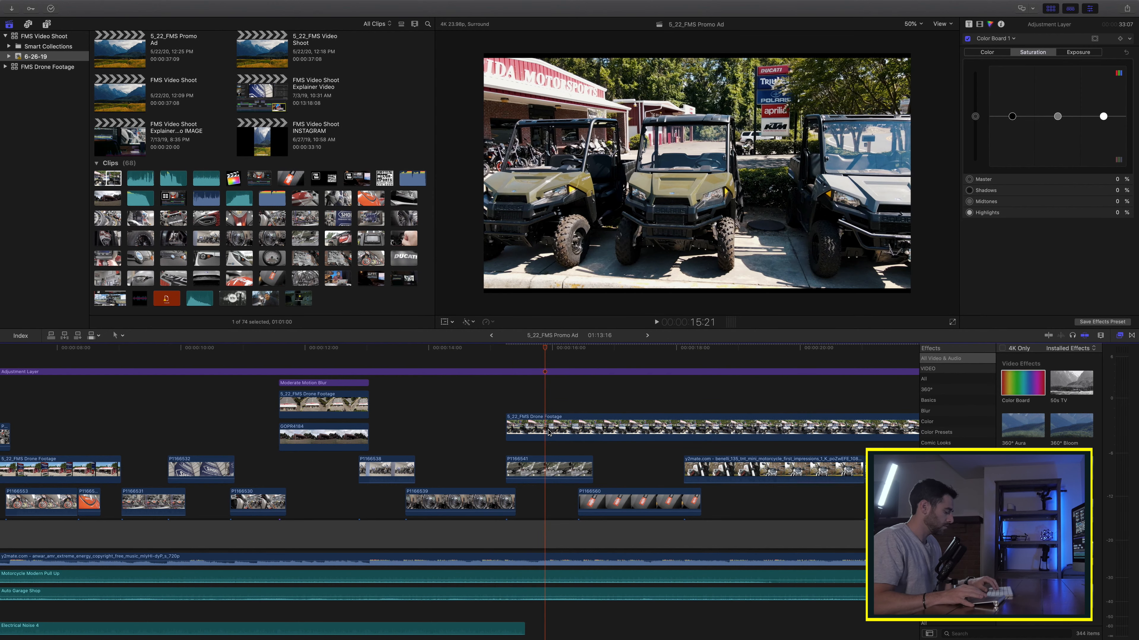
pyautogui.press('b')
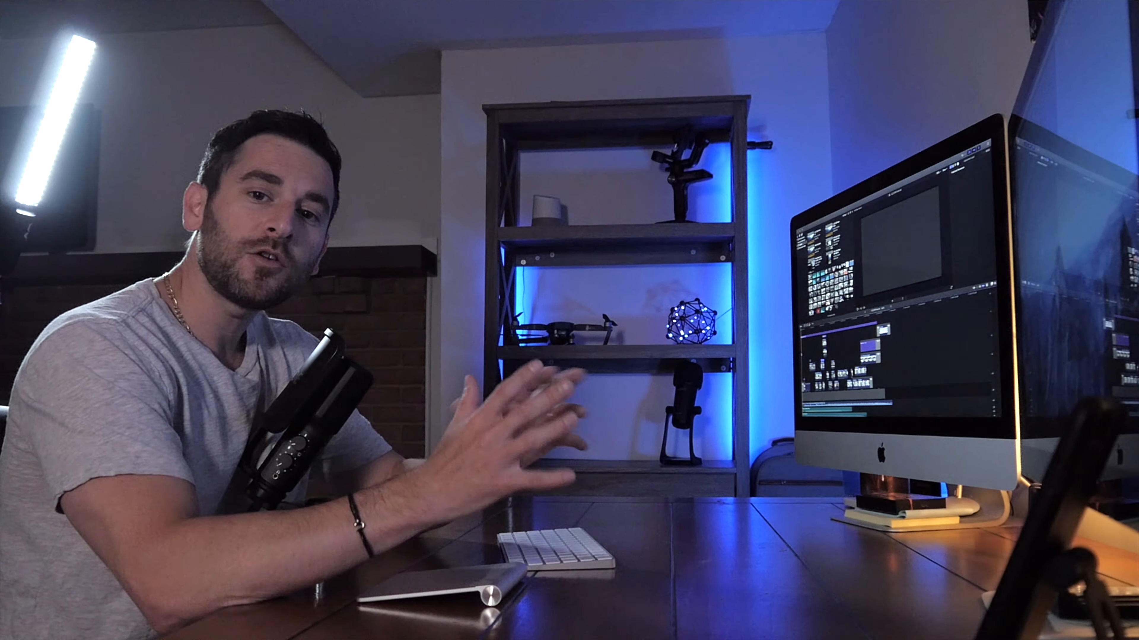